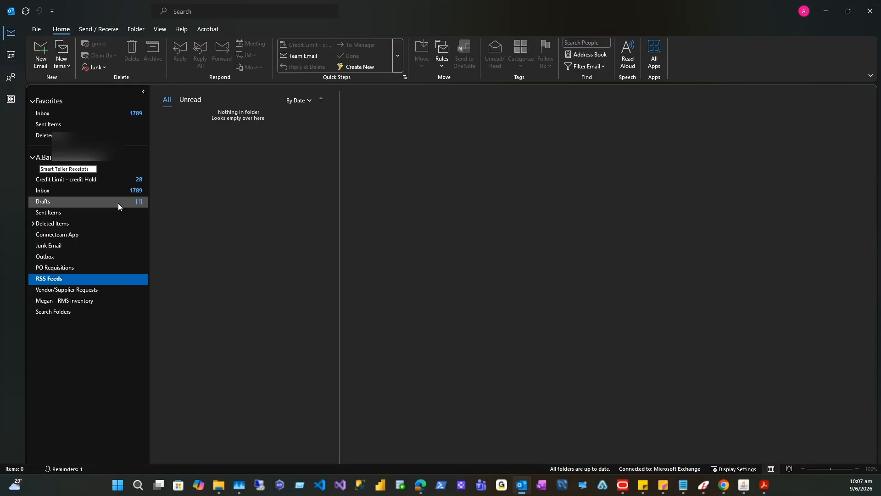
Step: Confirm Smart Teller Receipts as the new mail folder's name and open the folder
key("Return")
left_click(109, 170)
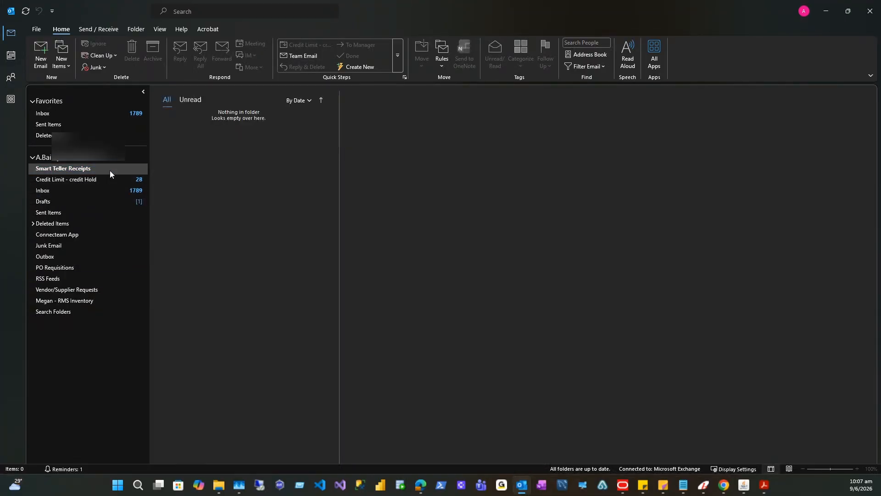
Step: Start a new email rule from the template that moves messages with specific words in the subject to a folder
left_click(442, 68)
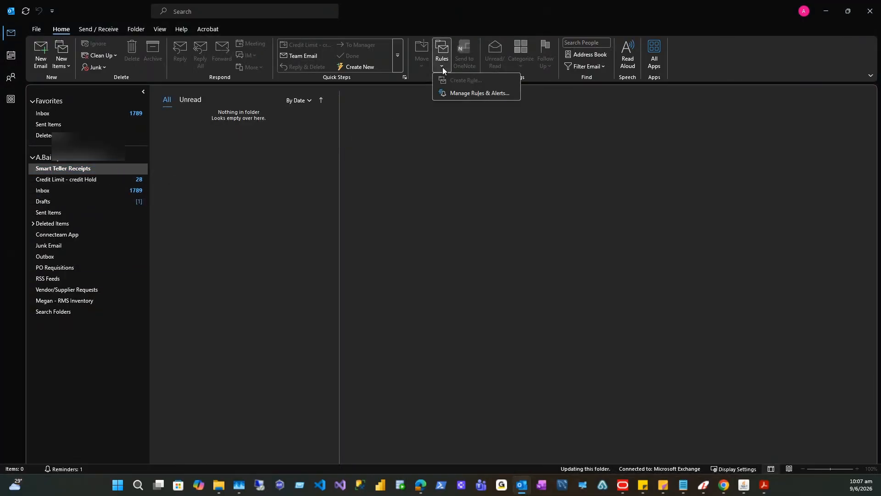
left_click(456, 93)
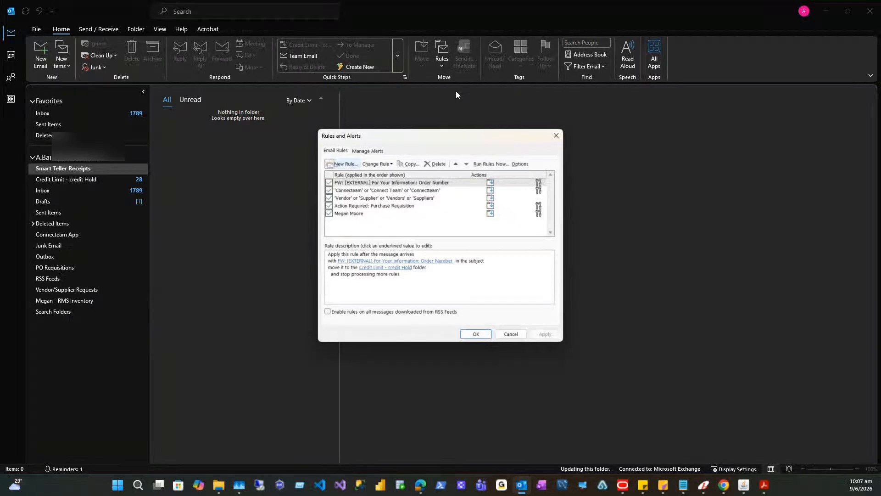
left_click(346, 164)
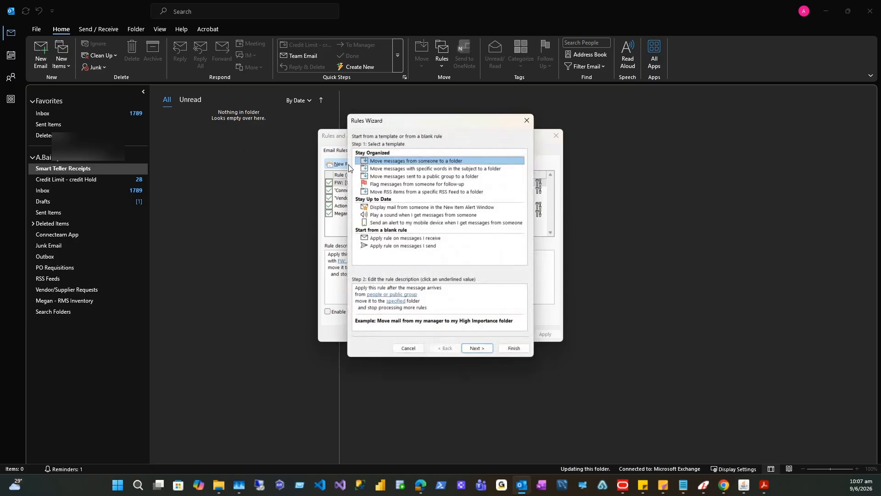
left_click(418, 170)
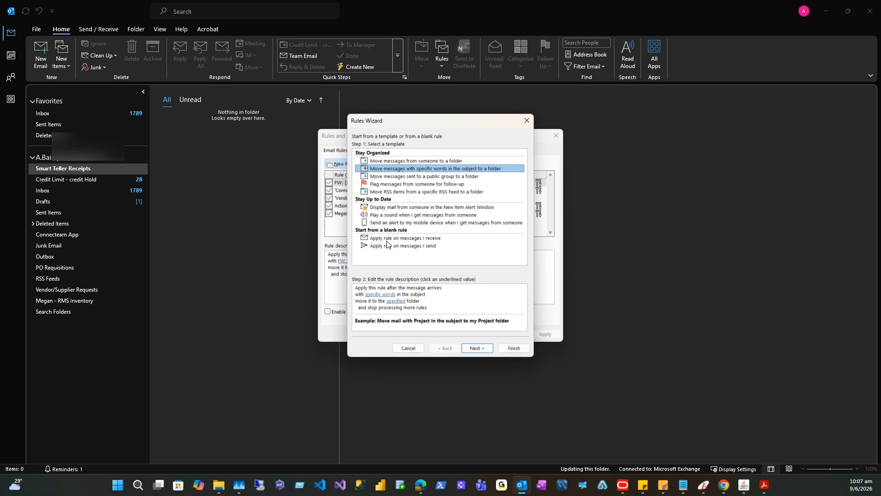
left_click(478, 347)
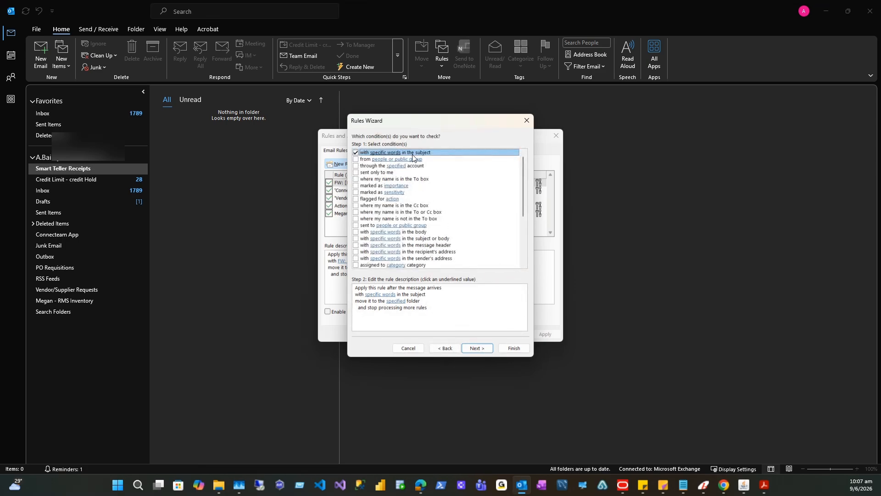
Step: Set the rule's subject words to "Smart Teller" or "Smart Teller Receipts"
left_click(393, 295)
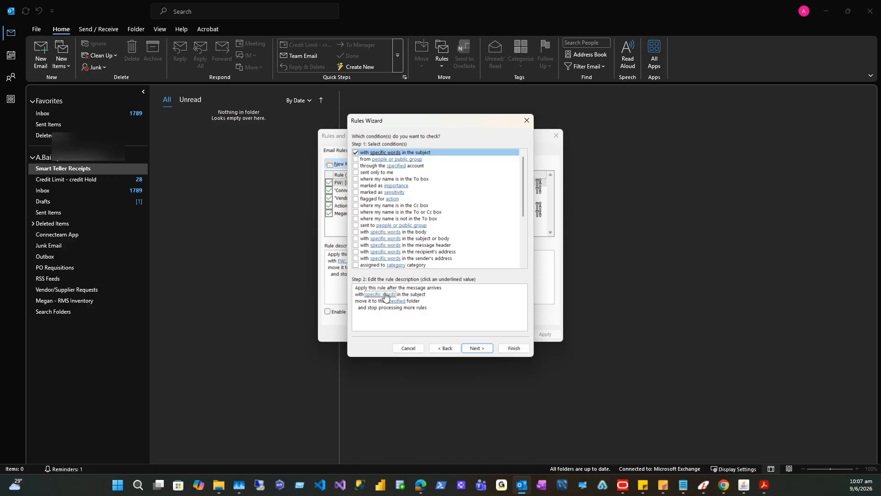
left_click(385, 296)
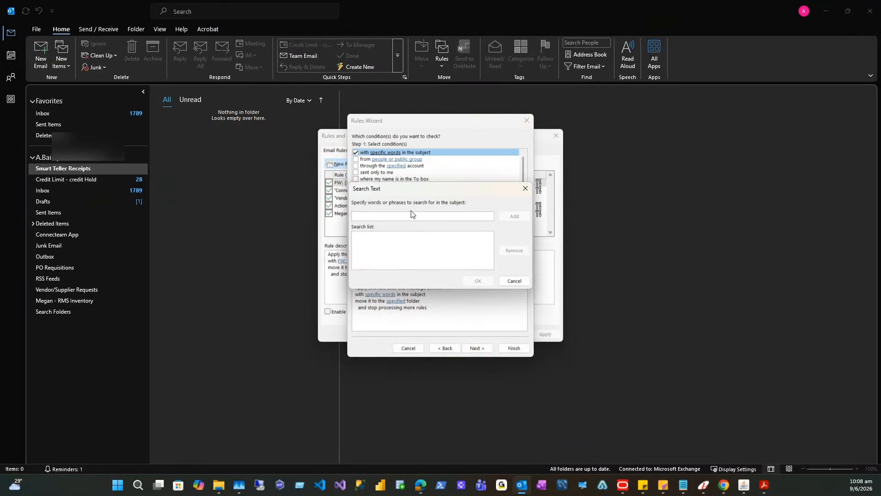
type("Smart Teller Receipts")
key("BackSpace")
key("BackSpace")
key("BackSpace")
left_click(507, 216)
type("Smart Teller Receipts")
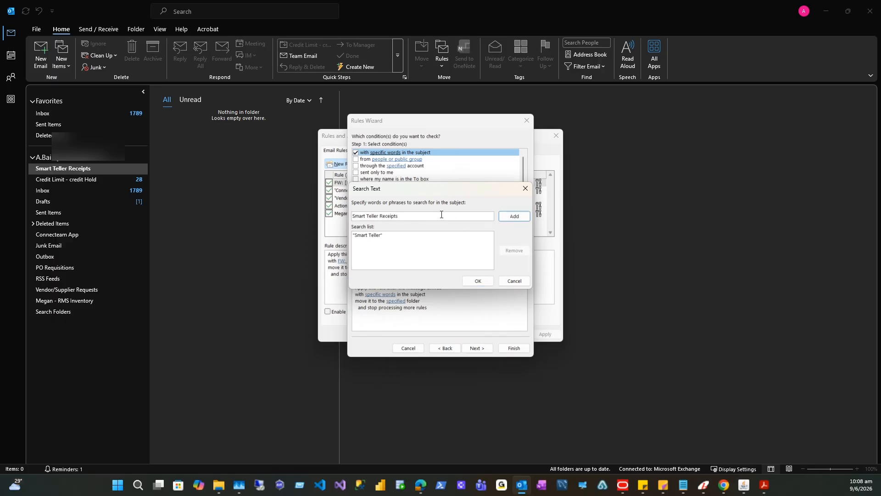
left_click(516, 218)
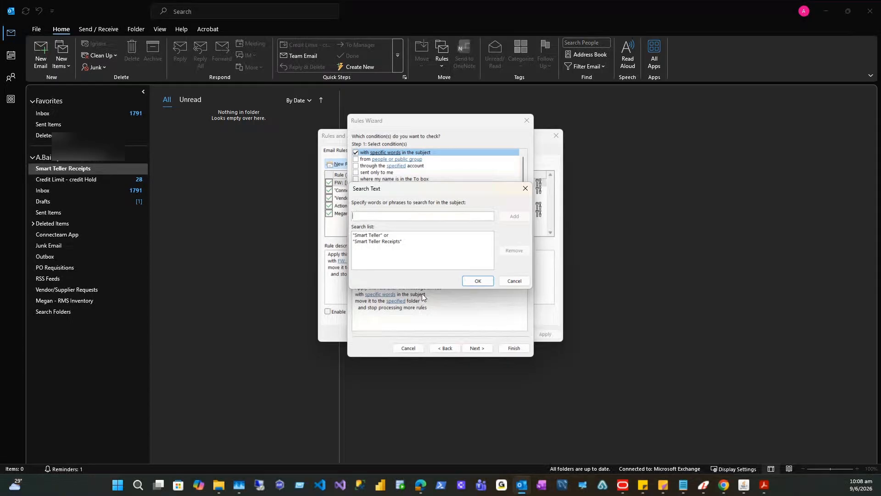
left_click(477, 282)
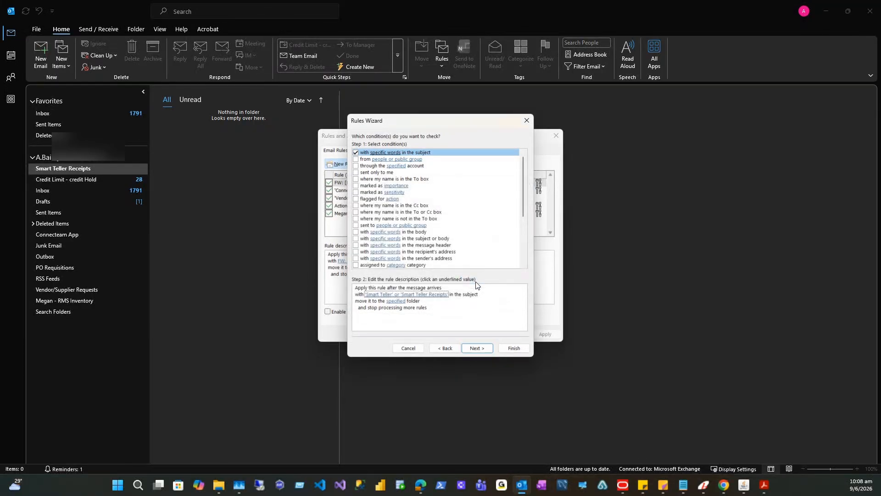
Step: Choose Smart Teller Receipts as the rule's destination folder and continue to the rule's actions
left_click(395, 302)
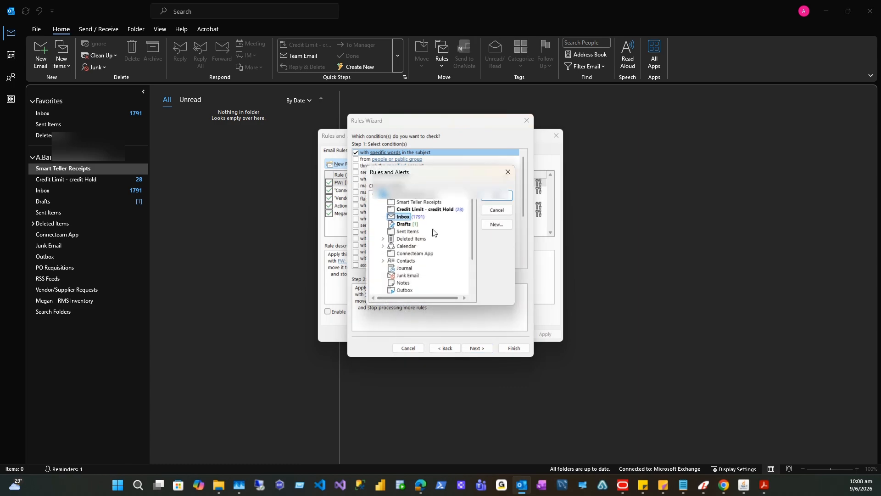
left_click(464, 203)
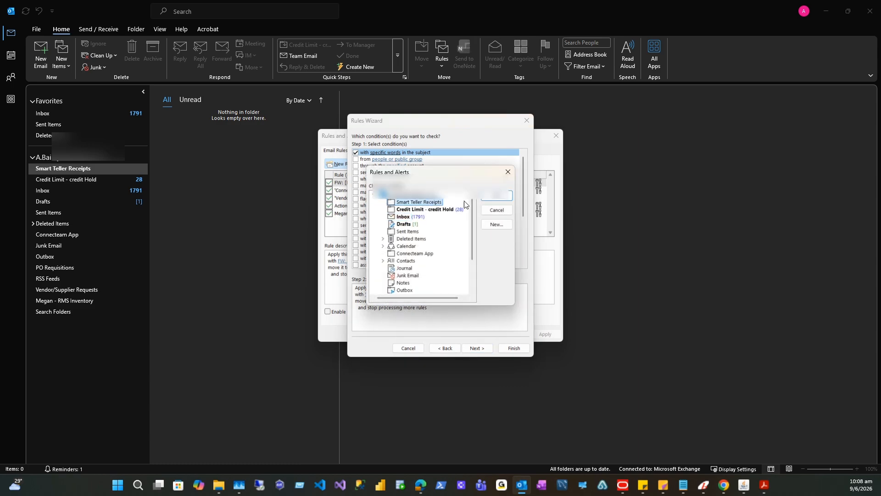
left_click(497, 196)
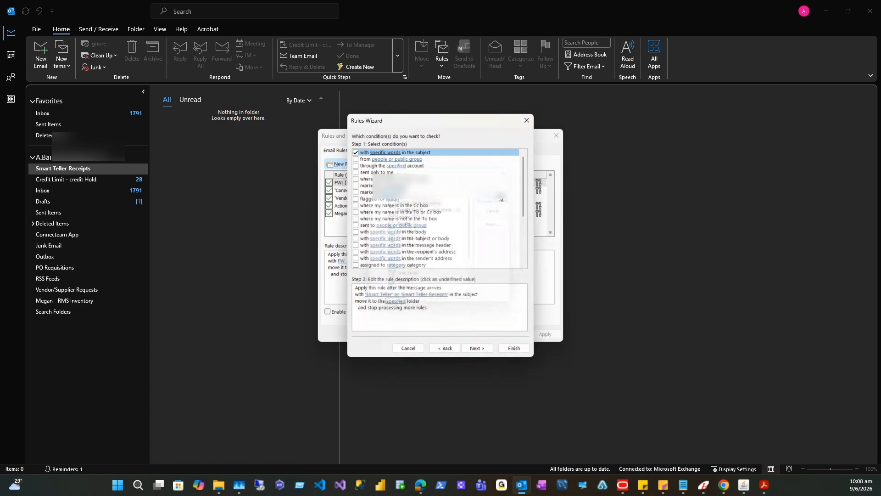
left_click(487, 351)
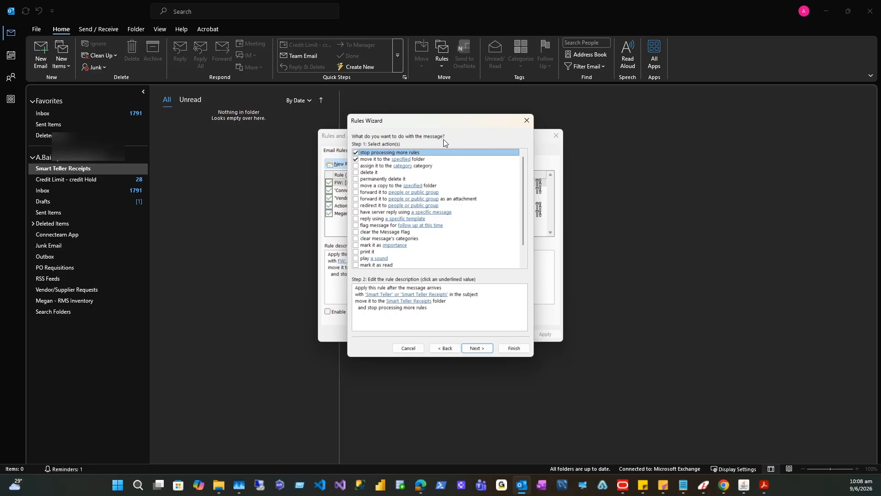
Step: Keep the rule's default actions without exceptions and finish the rule with it turned on
left_click(411, 297)
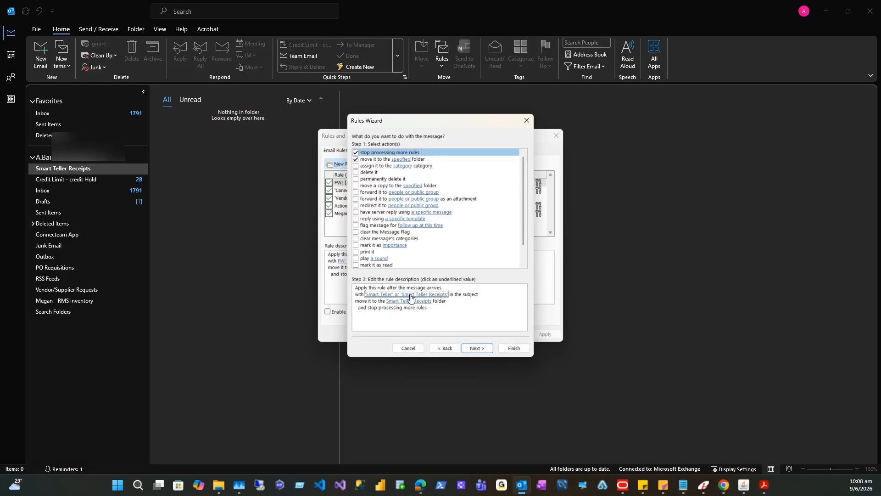
left_click(478, 348)
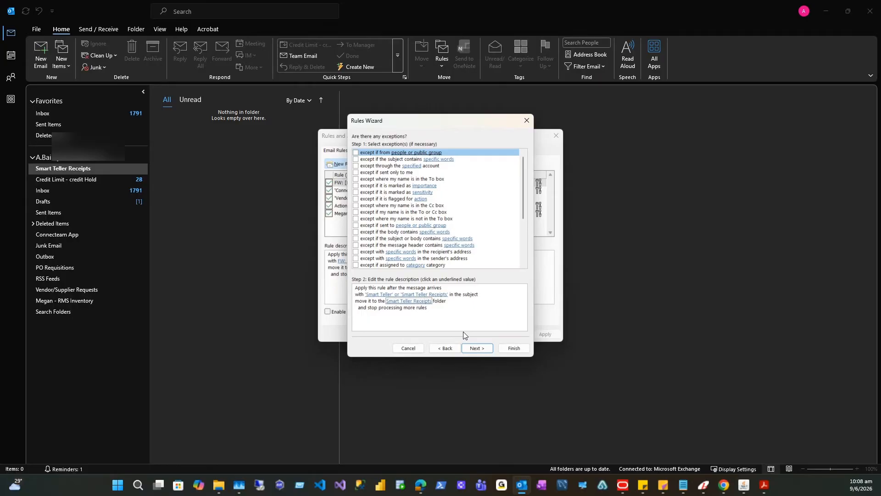
left_click(481, 349)
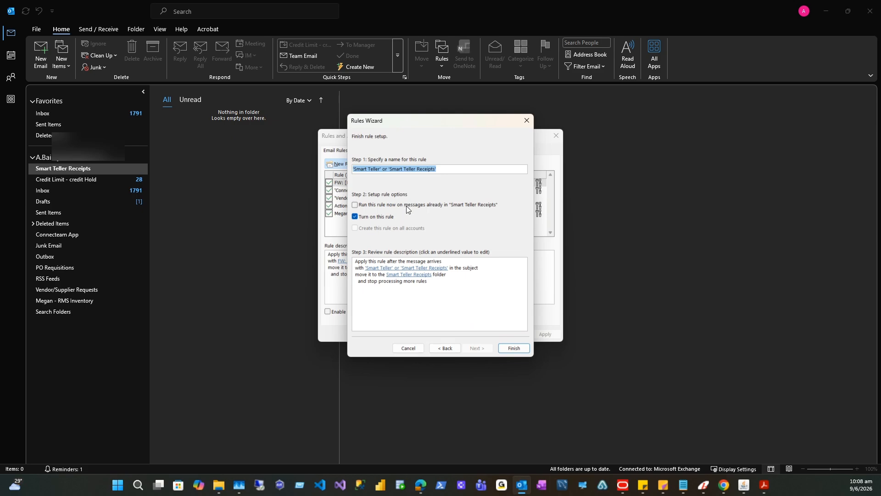
left_click(354, 204)
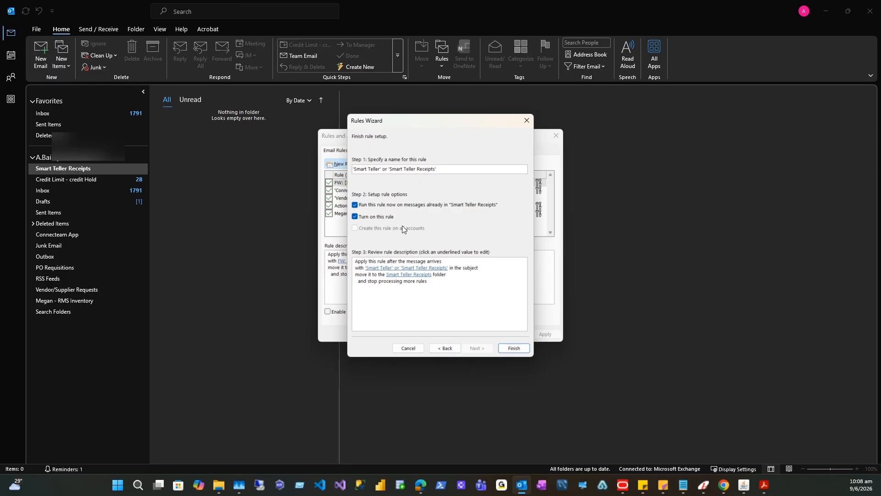
left_click(359, 206)
left_click(512, 348)
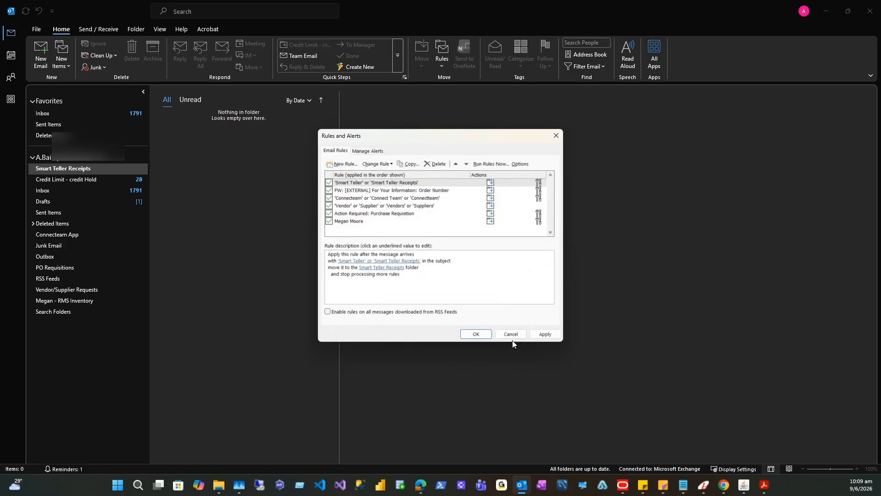
Step: Try to run the new Smart Teller rule on all messages in the Smart Teller Receipts folder
left_click(364, 183)
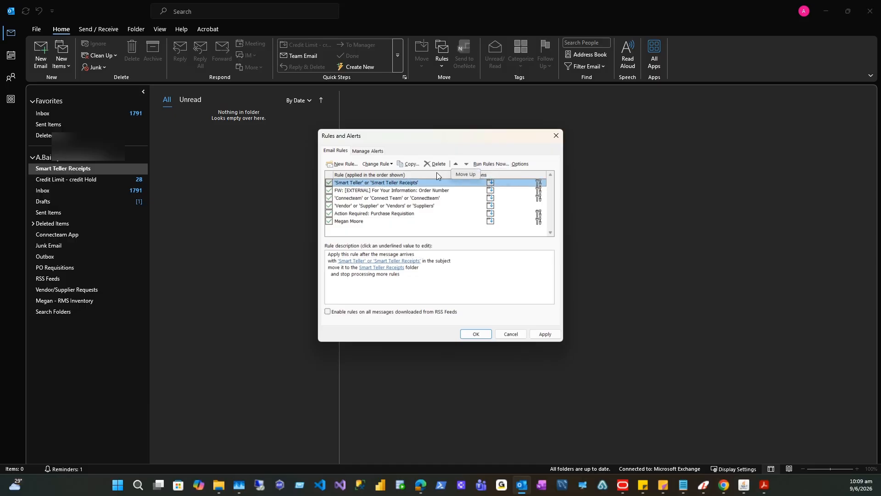
left_click(491, 164)
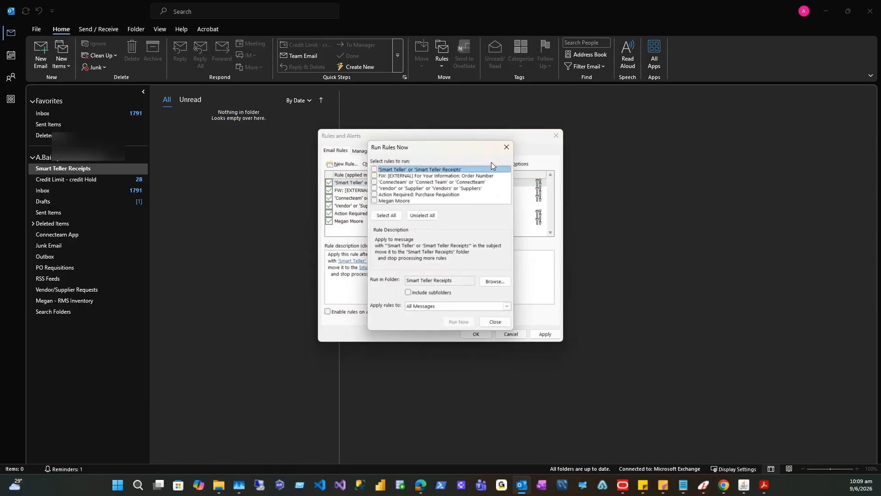
left_click(375, 169)
left_click(374, 169)
left_click(464, 320)
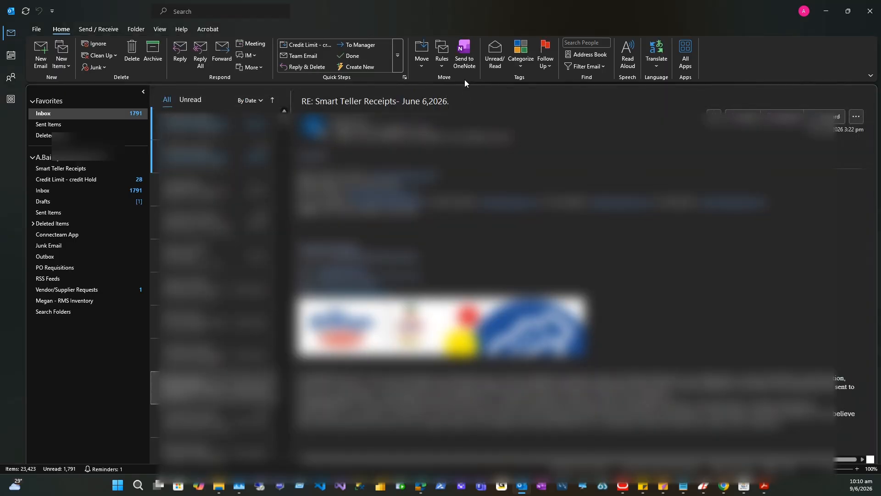
Step: Run the Smart Teller rule on all messages in the Inbox, then close the rule dialogs
left_click(441, 67)
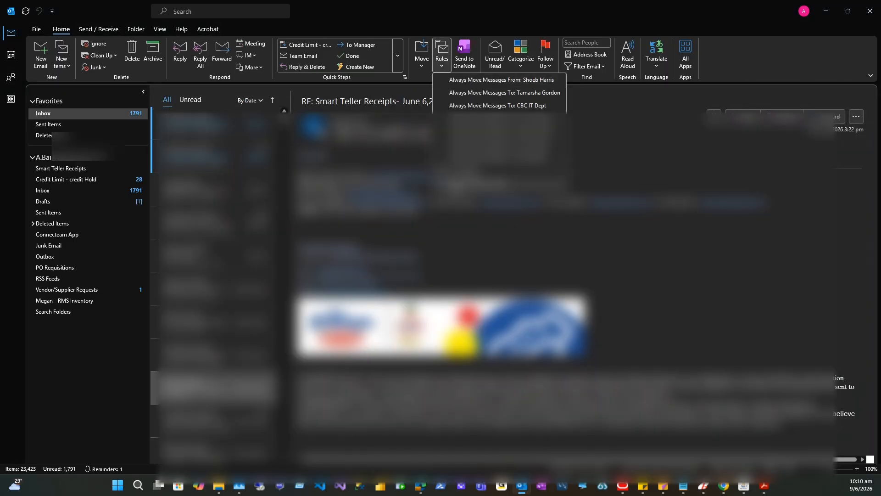
left_click(454, 188)
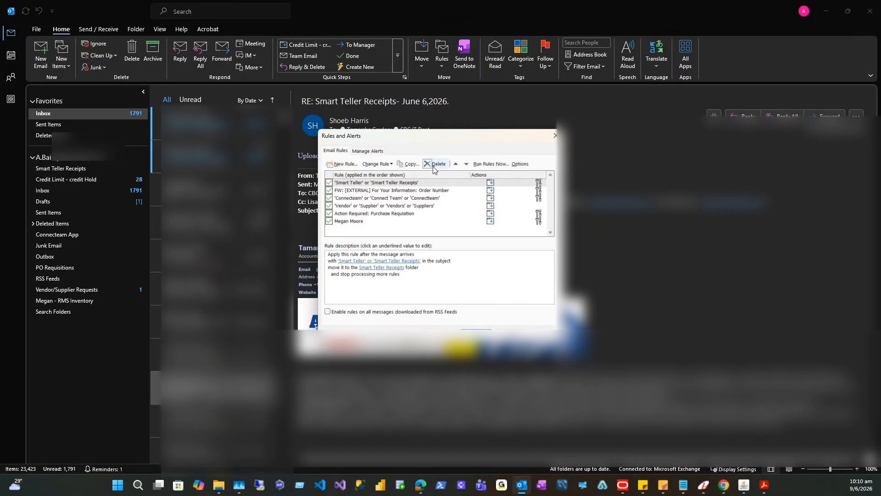
left_click(491, 164)
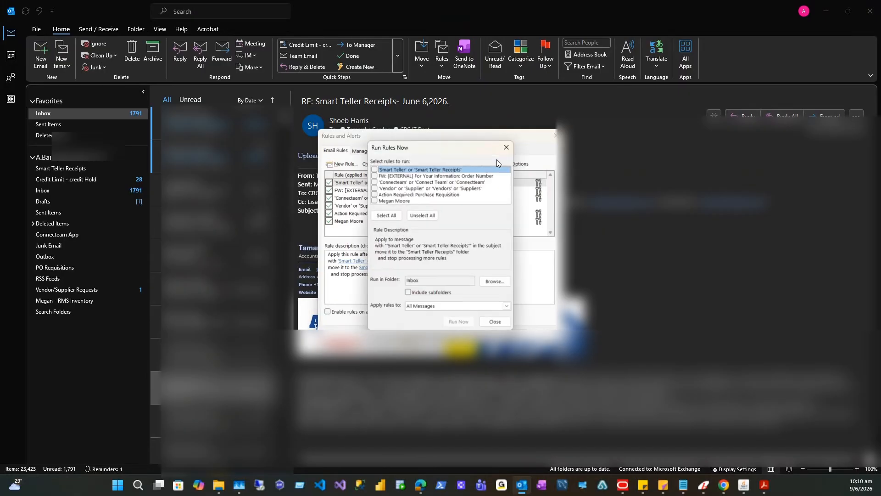
left_click(374, 169)
left_click(465, 322)
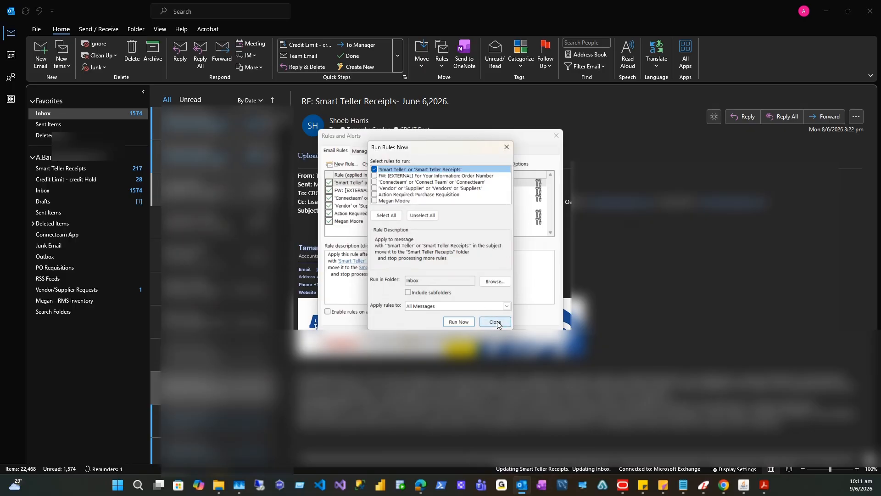
left_click(495, 322)
left_click(510, 338)
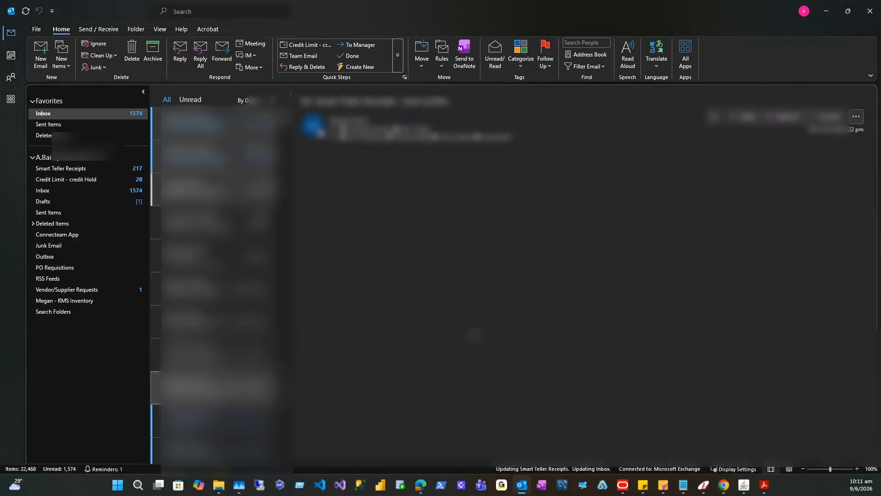
Step: View the RMS Inventory folder and the Smart Teller Receipts folder to check their messages
left_click(86, 301)
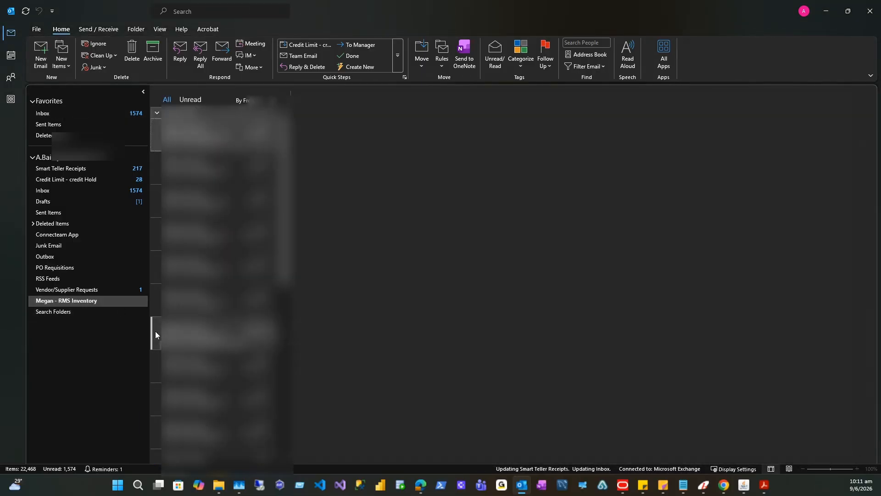
left_click(76, 169)
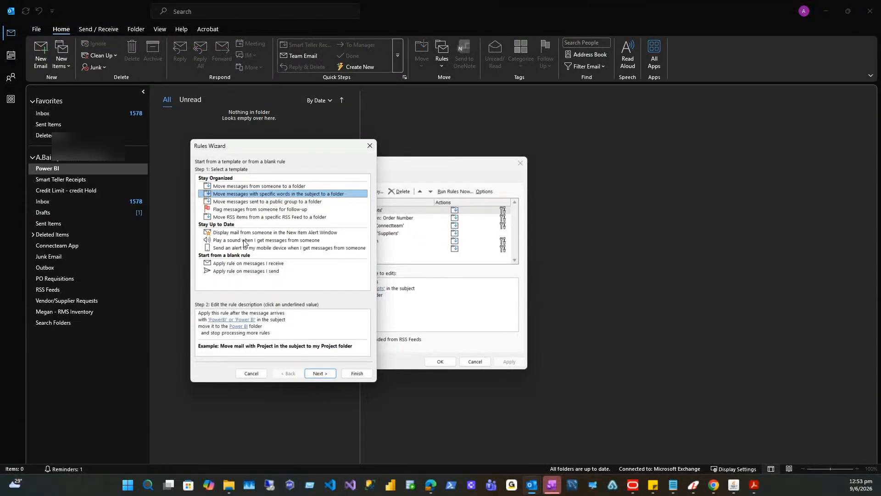
Step: Review the subject words and destination folder of the Power BI rule
left_click(232, 319)
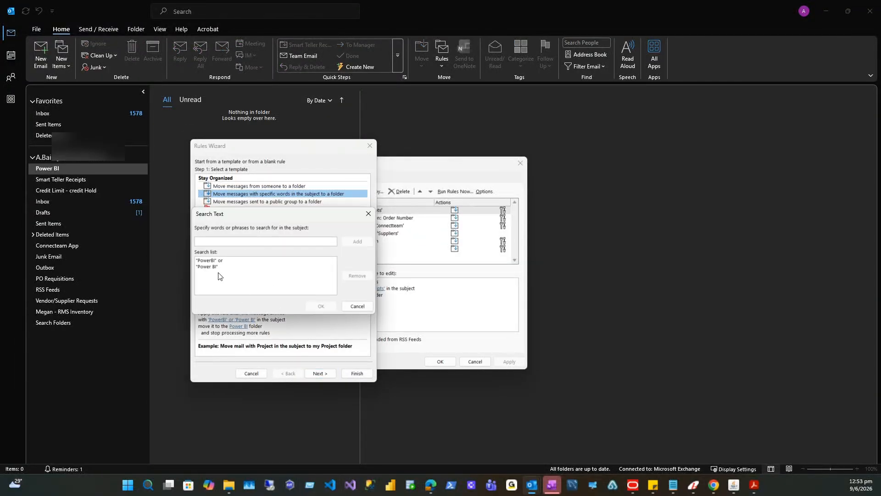
left_click(357, 306)
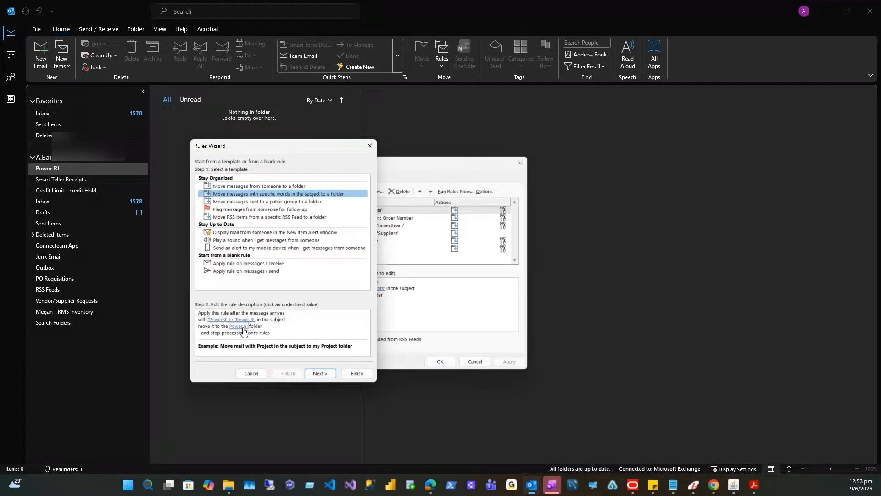
left_click(240, 326)
Step: Add the condition "with specific words in the body" to the Power BI rule
left_click(329, 374)
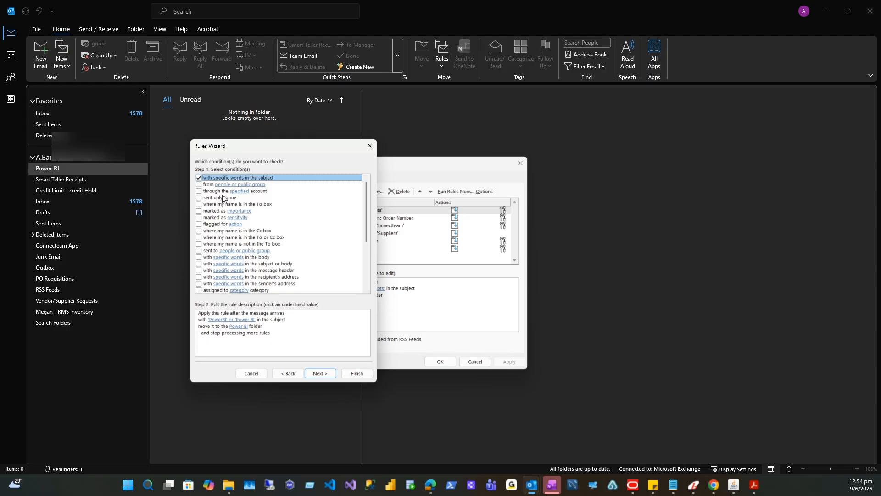
left_click(234, 258)
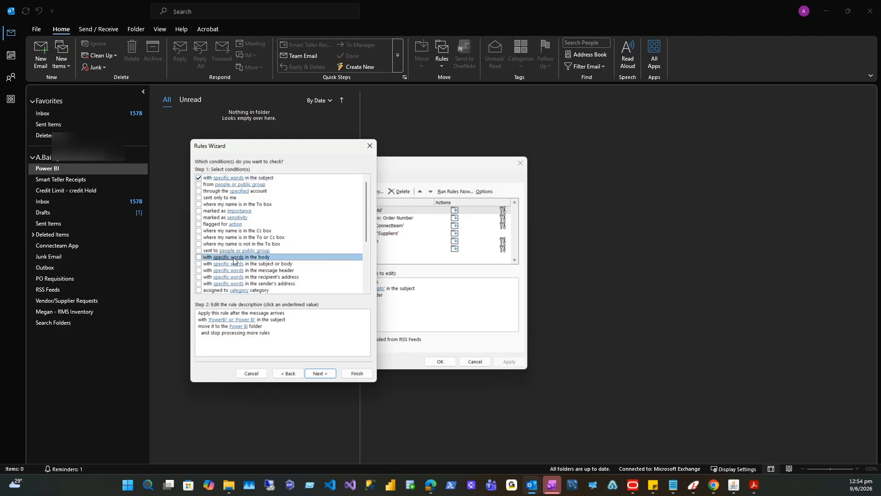
left_click(198, 257)
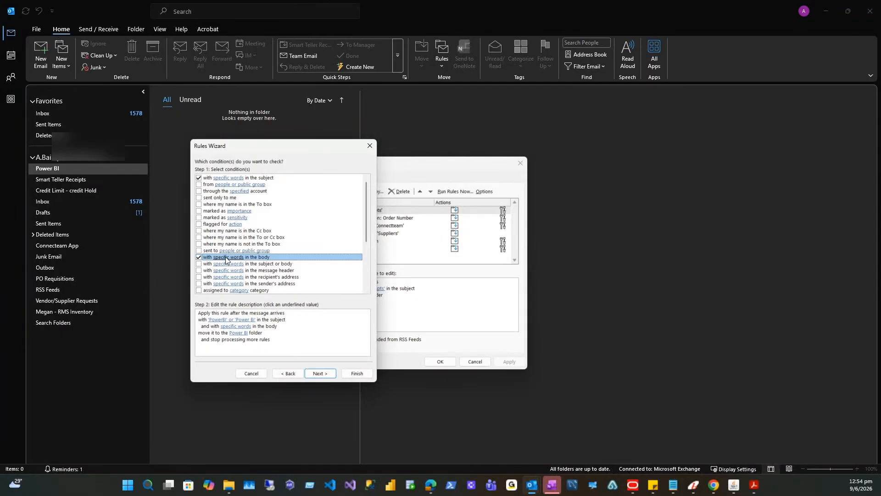
Step: Specify "PowerBI" and "Power BI" as the words to search for in the body for the Power BI rule
left_click(236, 342)
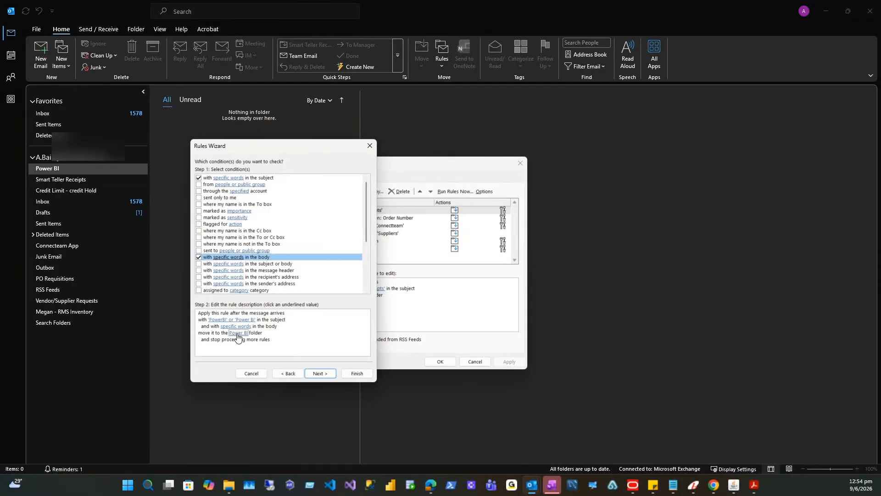
left_click(243, 326)
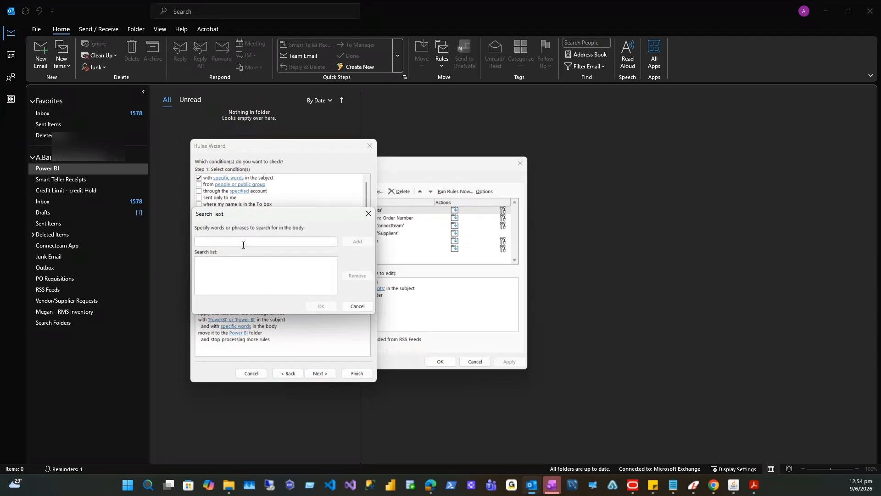
type("owerBI")
left_click(359, 242)
type("Pow")
left_click(356, 240)
left_click(323, 305)
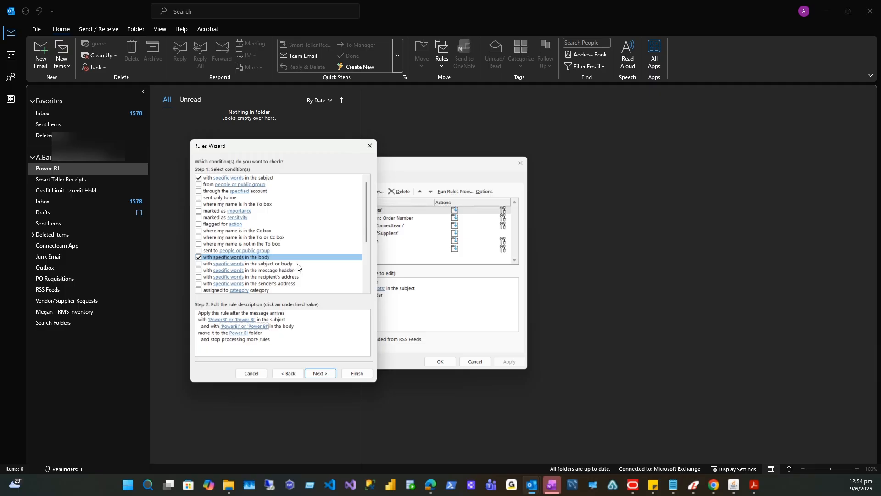
Step: Add the condition "with specific words in the subject or body" to the rule, using the words "Power BI" and "PowerBI"
left_click(200, 265)
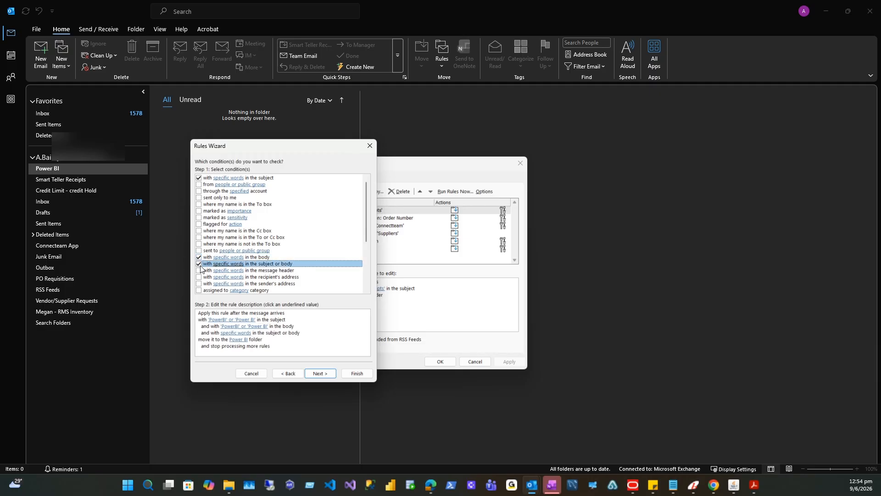
left_click(253, 334)
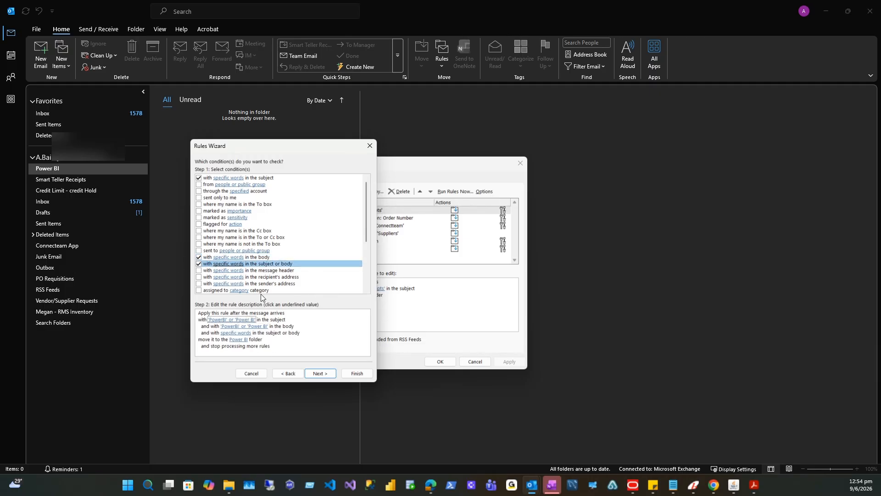
left_click(237, 333)
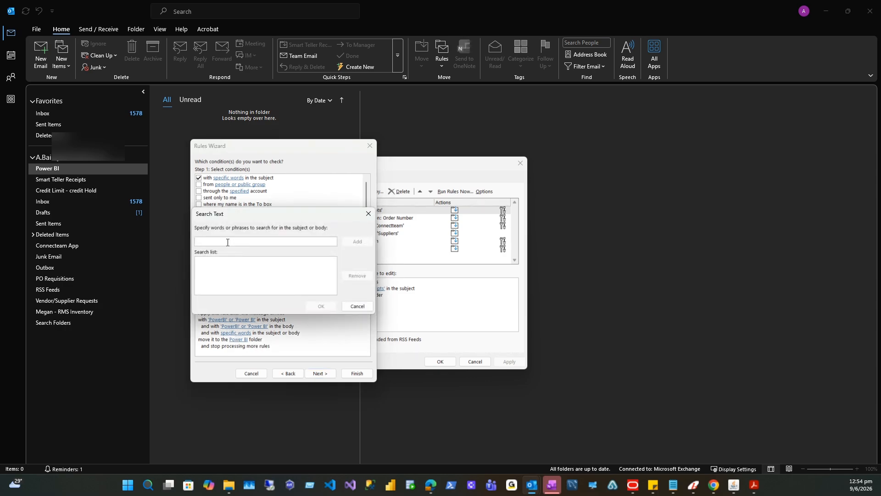
type("Power BI")
left_click(353, 242)
left_click(325, 244)
type("Power")
left_click(357, 240)
left_click(320, 305)
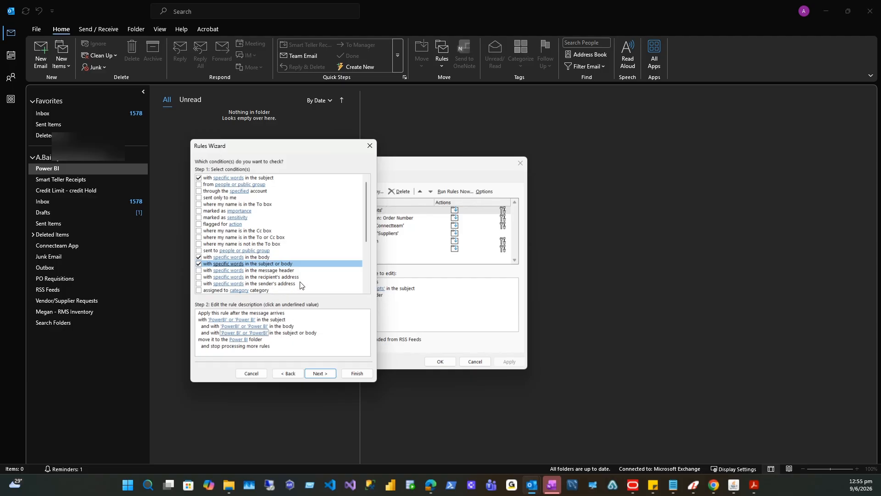
Step: Finish the Power BI rule with its existing actions, no exceptions and the rule turned on, and apply the rule changes
scroll(301, 286, "down", 1)
scroll(240, 256, "down", 1)
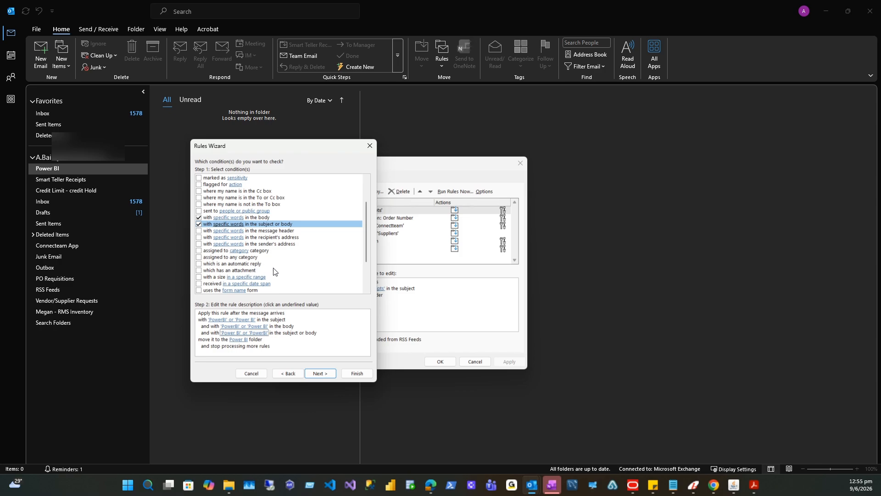
scroll(260, 274, "down", 1)
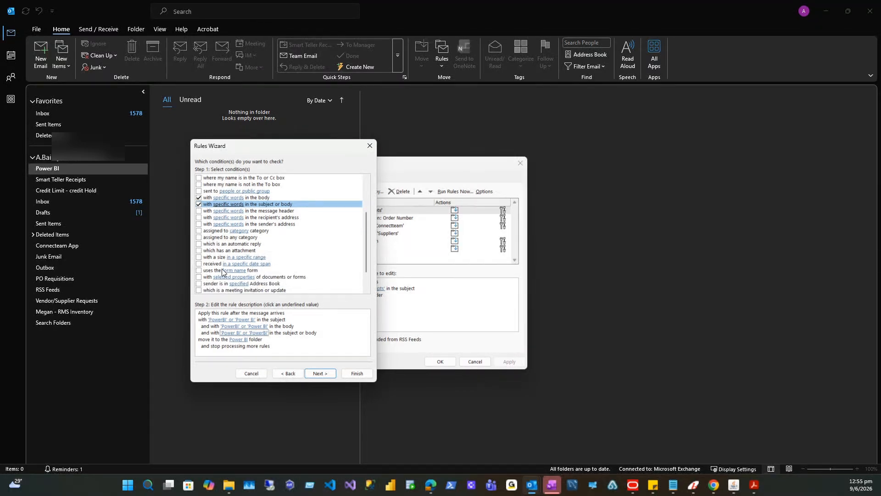
scroll(237, 275, "down", 1)
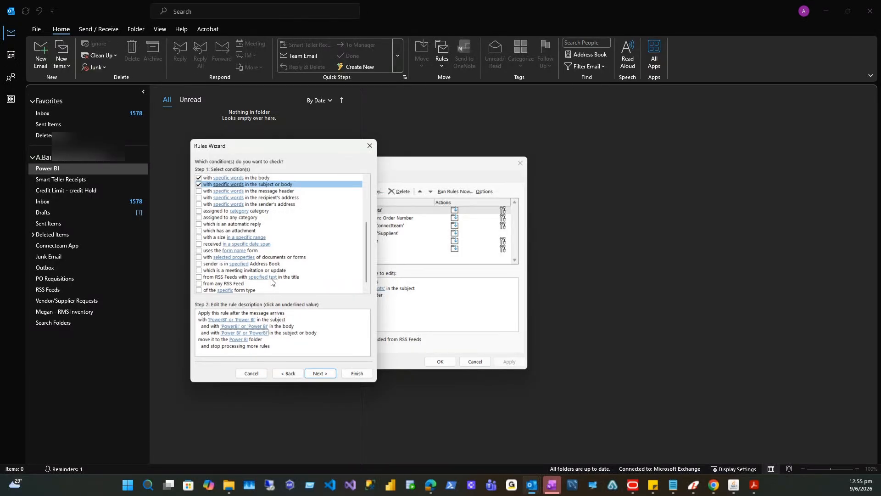
scroll(289, 284, "down", 1)
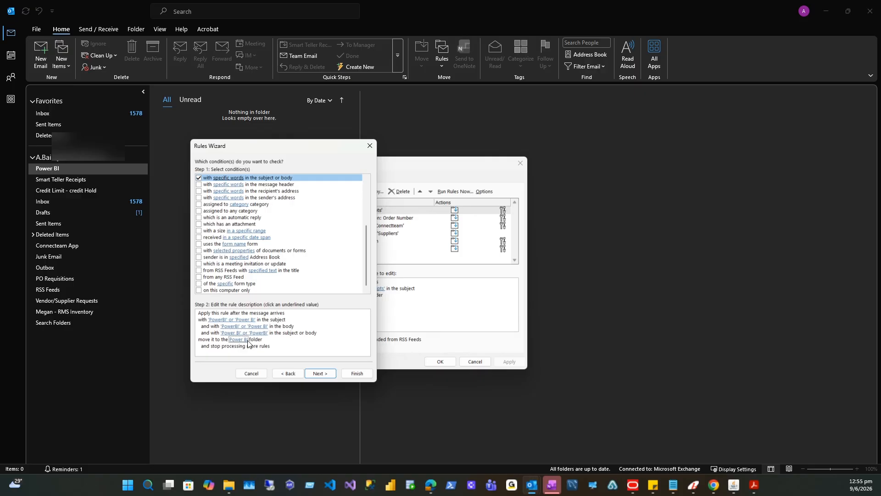
left_click(321, 373)
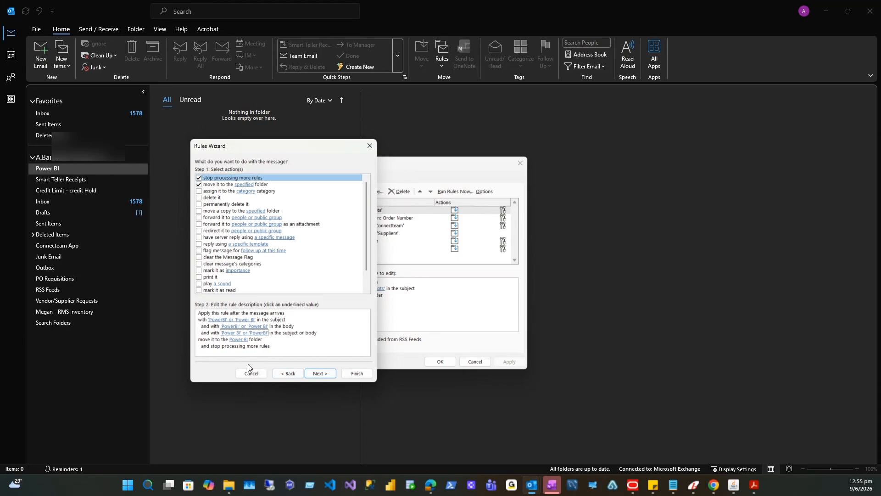
left_click(321, 373)
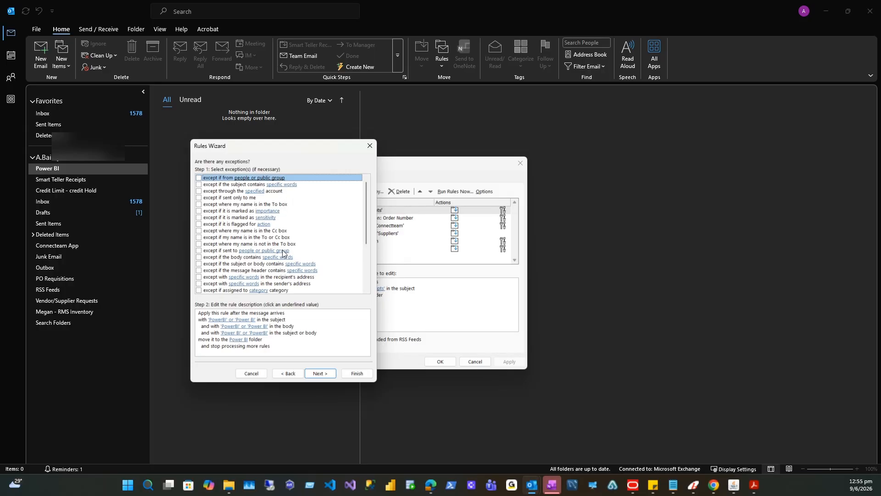
left_click(320, 373)
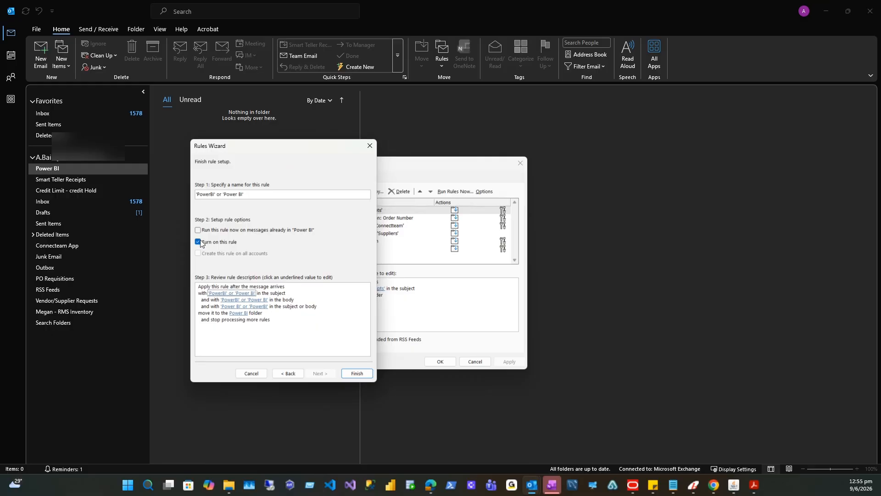
left_click(355, 373)
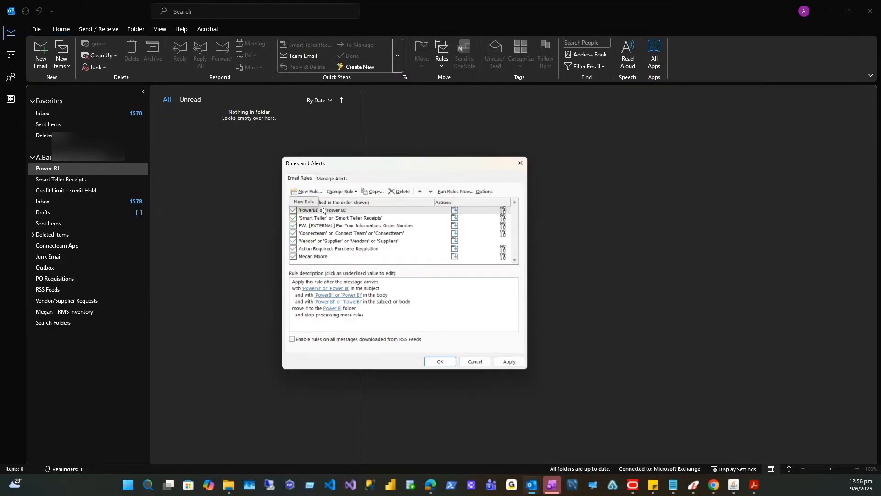
left_click(511, 357)
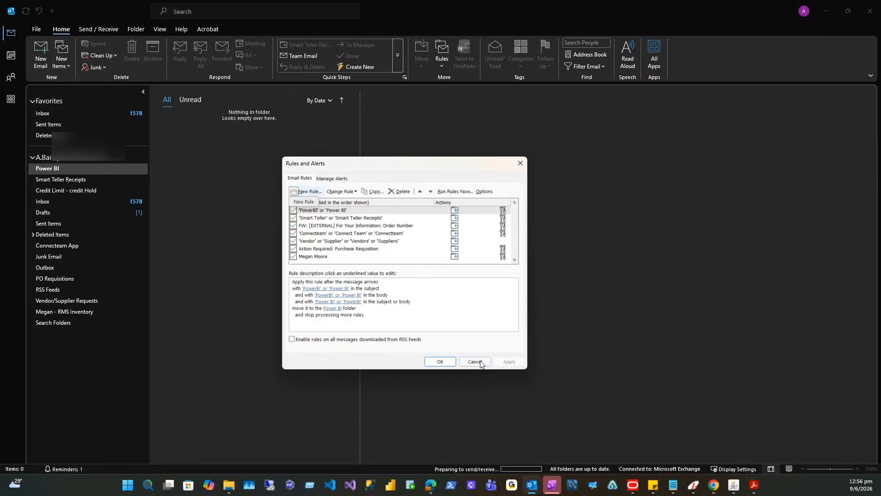
left_click(434, 362)
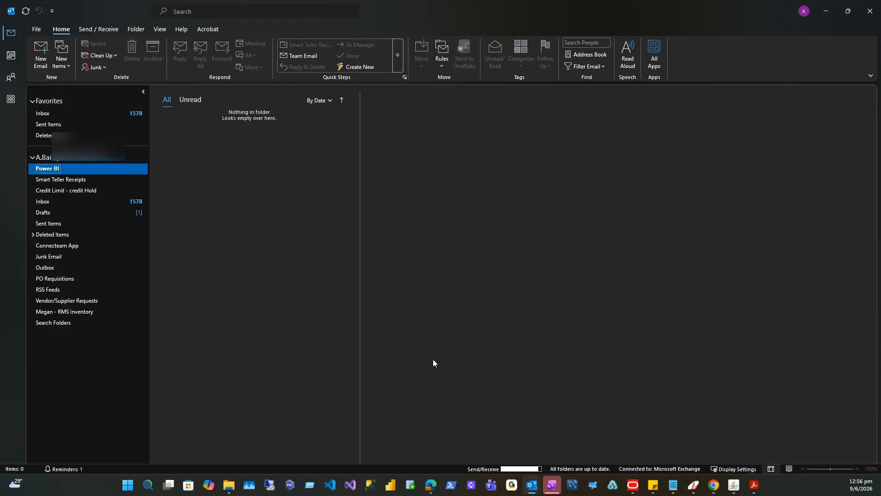
Step: From the Inbox, with the message list narrowed, run the Power BI rule on all messages and close the rule dialogs
left_click(79, 113)
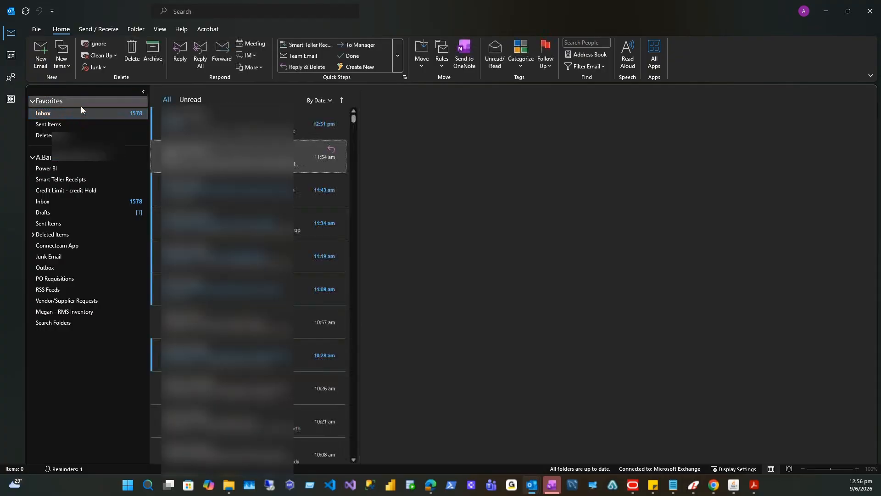
left_click_drag(363, 108, 290, 108)
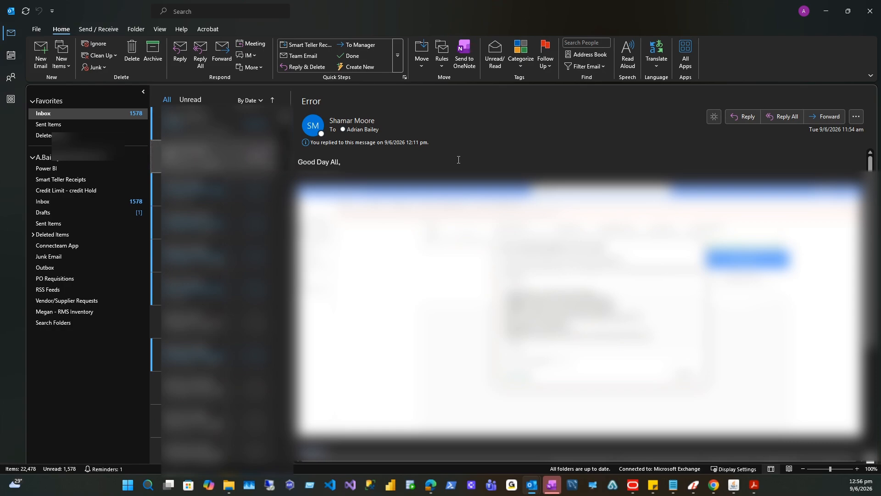
left_click(448, 68)
left_click(454, 107)
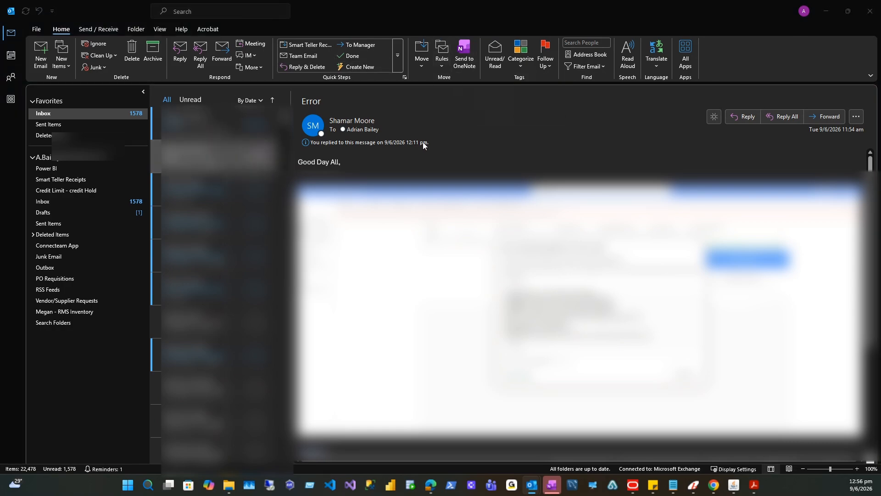
left_click(363, 183)
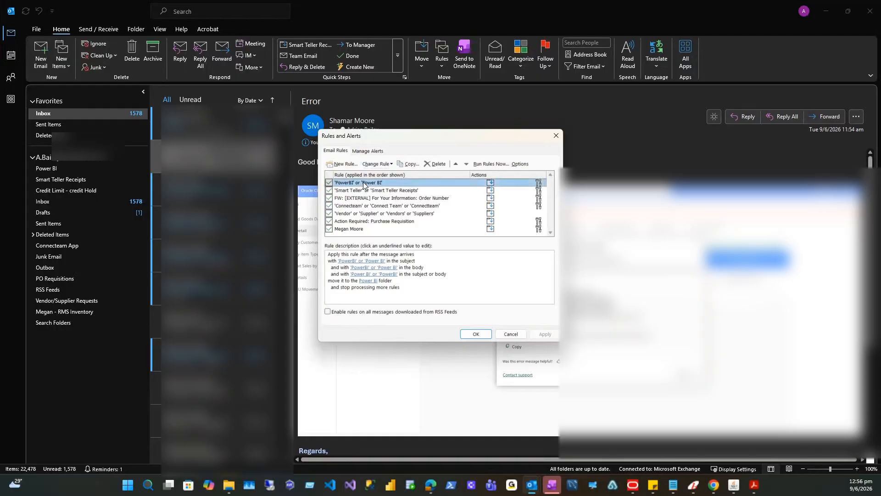
left_click(482, 164)
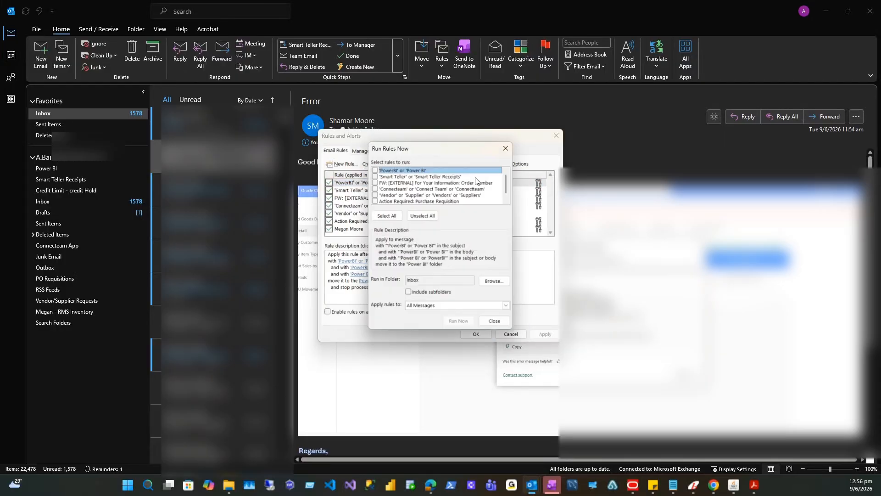
left_click(375, 170)
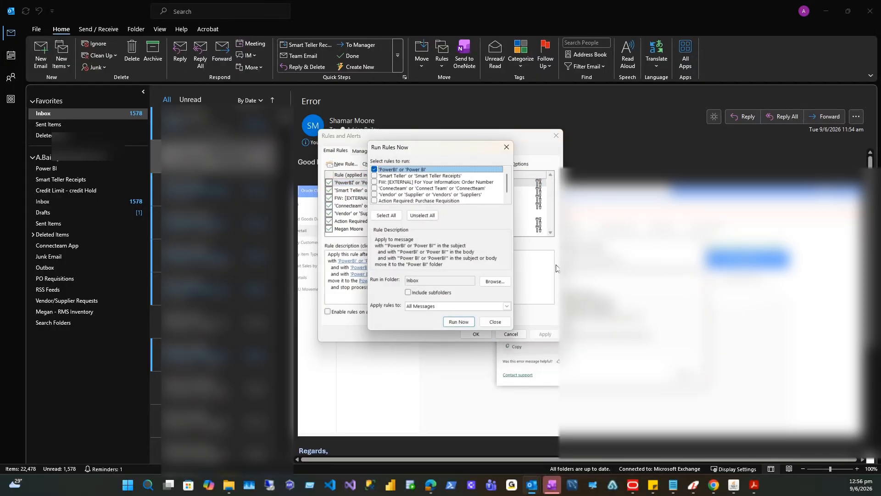
left_click(459, 322)
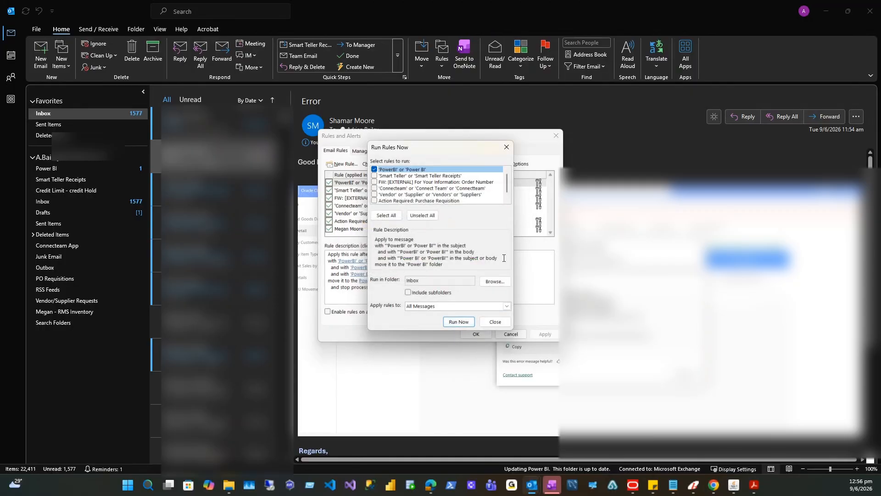
left_click(489, 323)
left_click(480, 334)
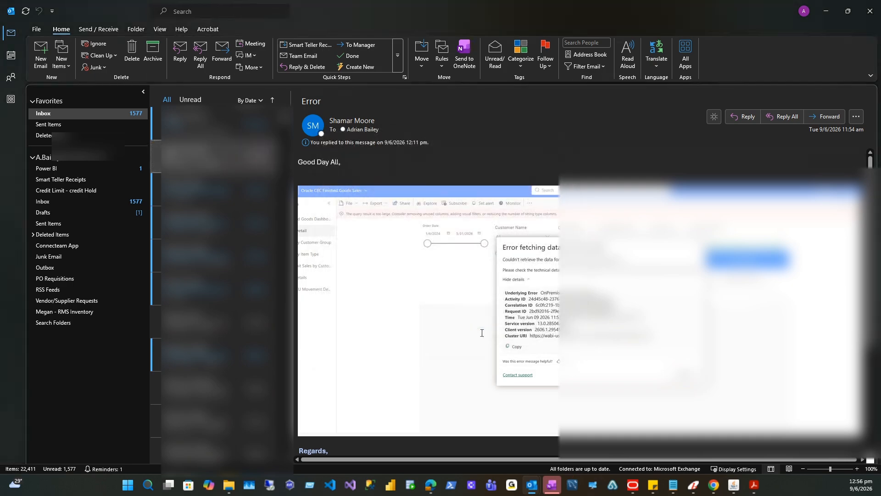
Step: View the messages in the Power BI folder, return to the Inbox and look through the selected message
left_click(78, 160)
left_click(79, 164)
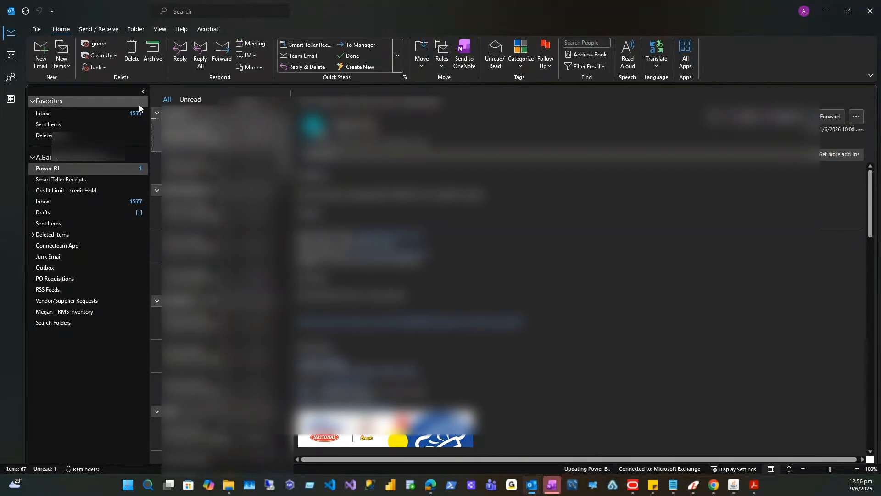
left_click(122, 113)
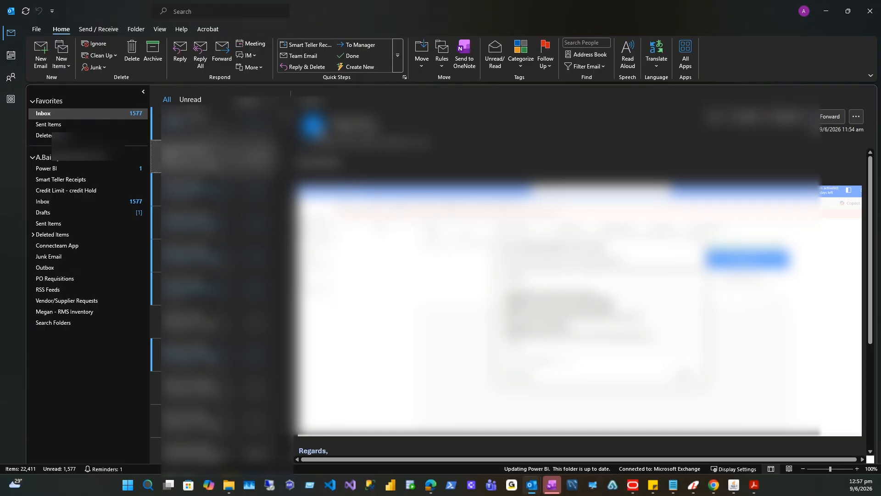
scroll(579, 303, "down", 4)
scroll(579, 303, "up", 4)
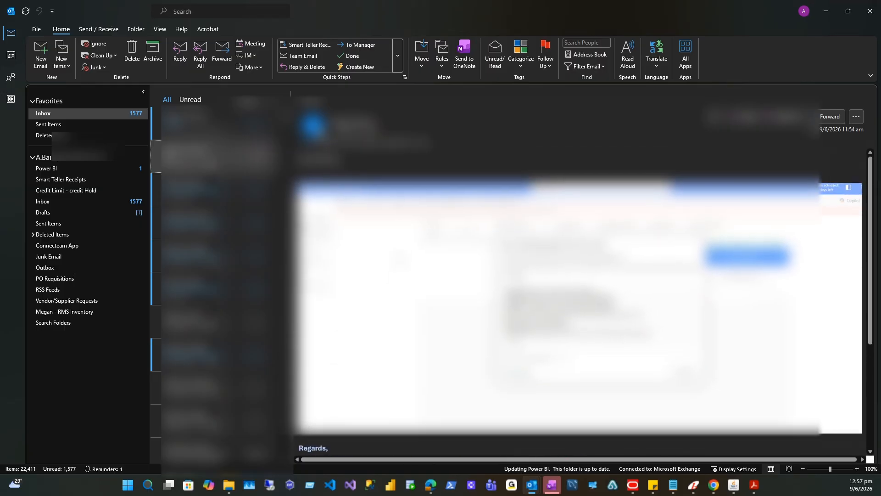
scroll(579, 293, "down", 5)
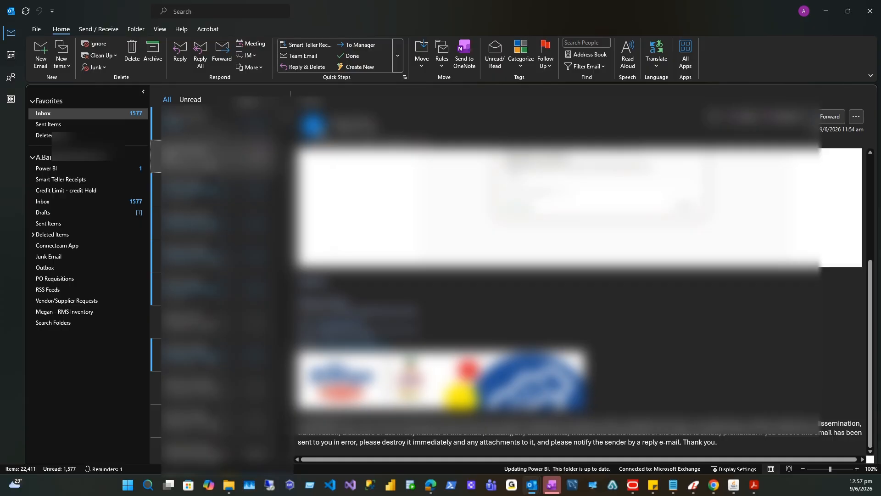
scroll(578, 299, "up", 5)
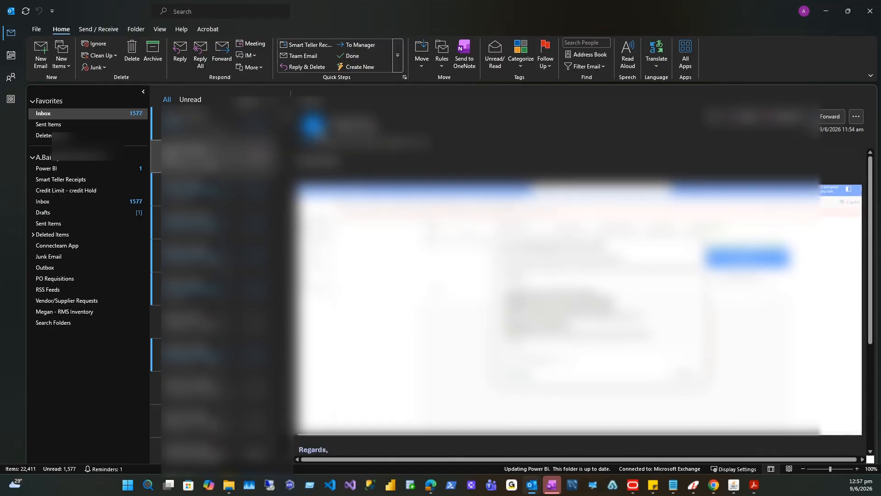